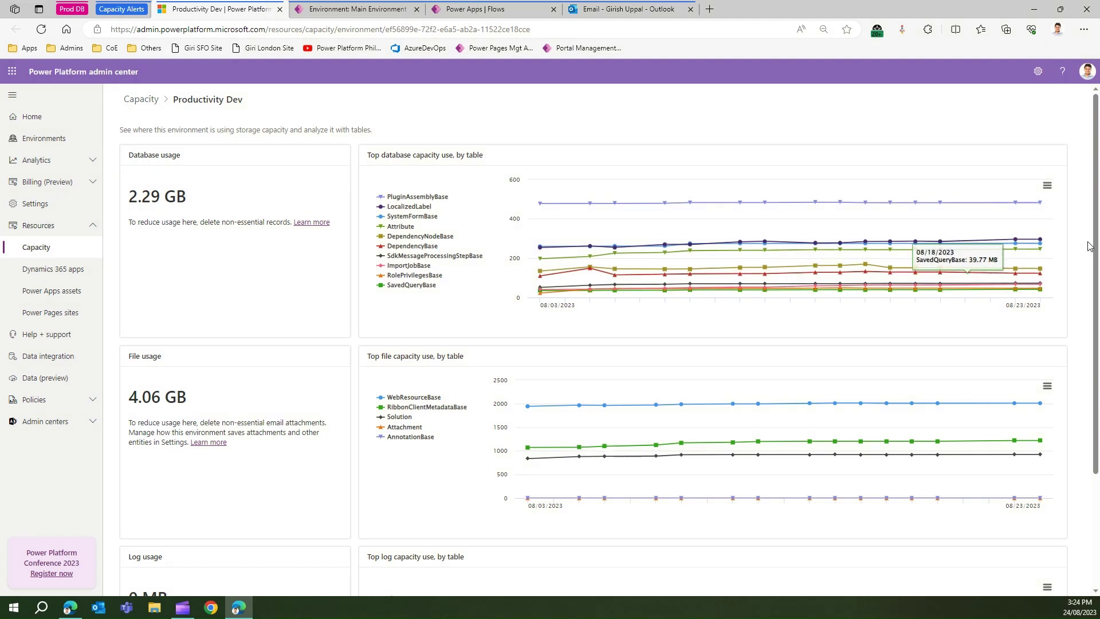
Step: Switch to the Power Platform Admin View app and look over its overview dashboard and the list of all apps
mouse_move(1093, 248)
mouse_down()
mouse_move(1098, 387)
mouse_move(1098, 241)
mouse_up()
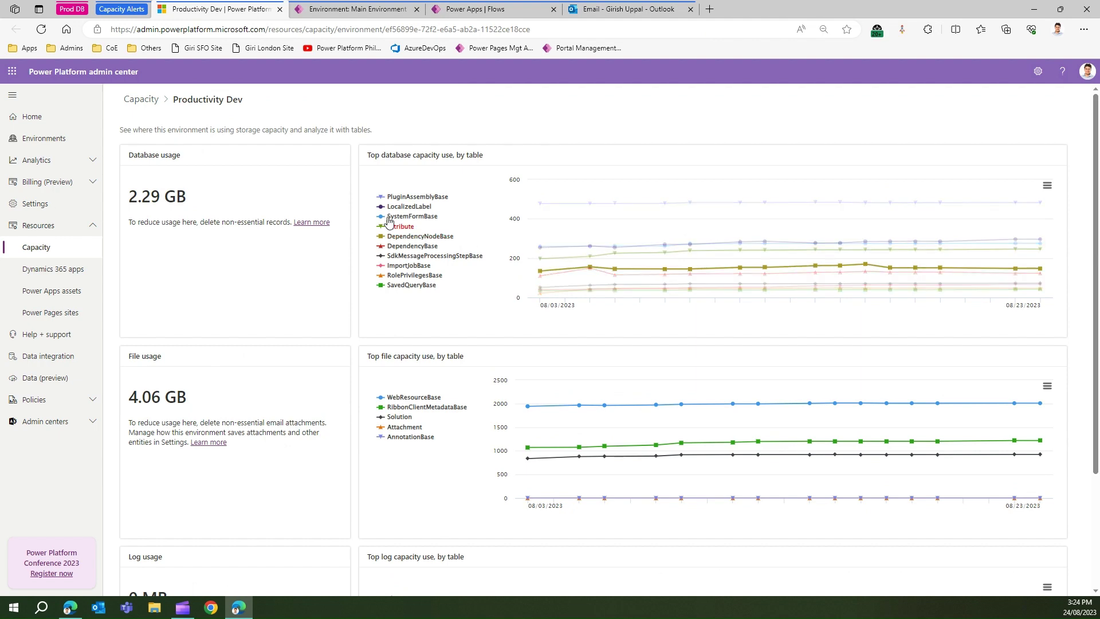
click(324, 10)
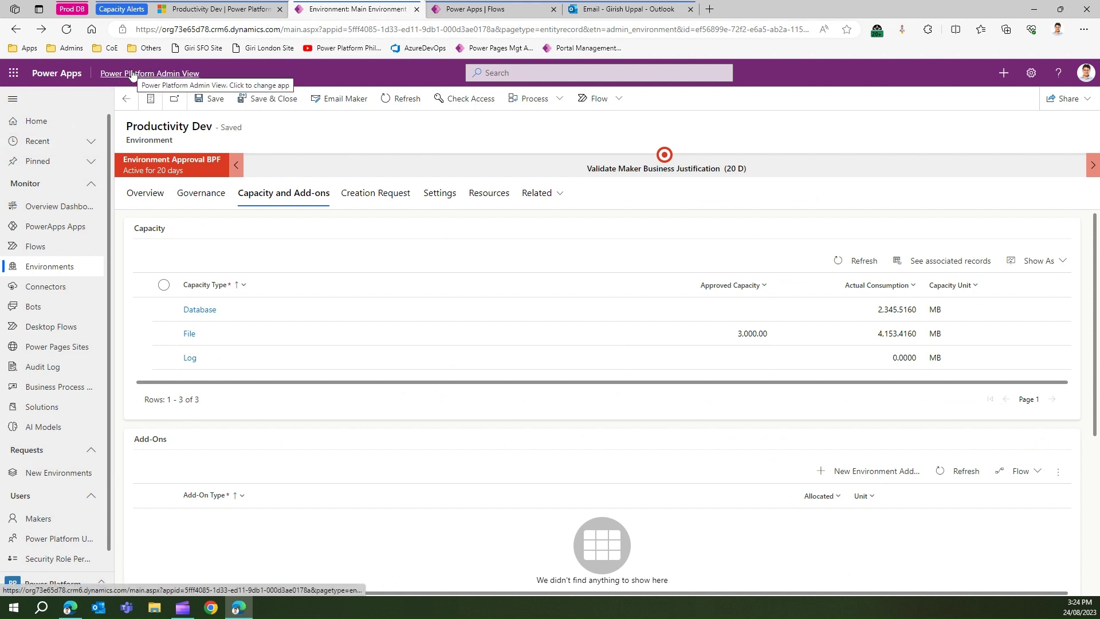
click(44, 212)
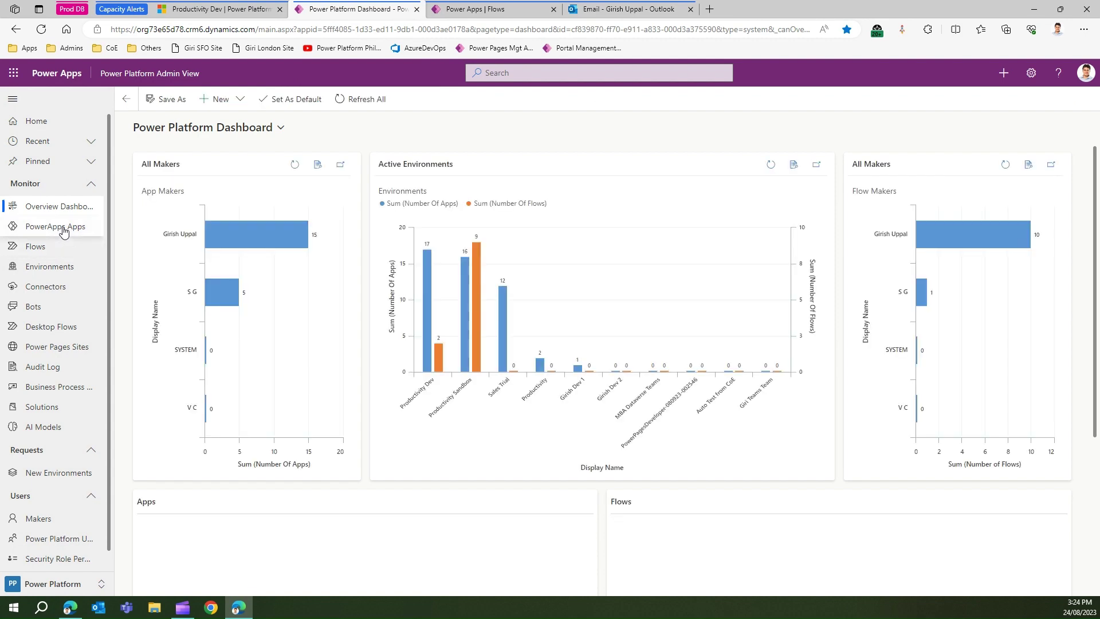
click(63, 227)
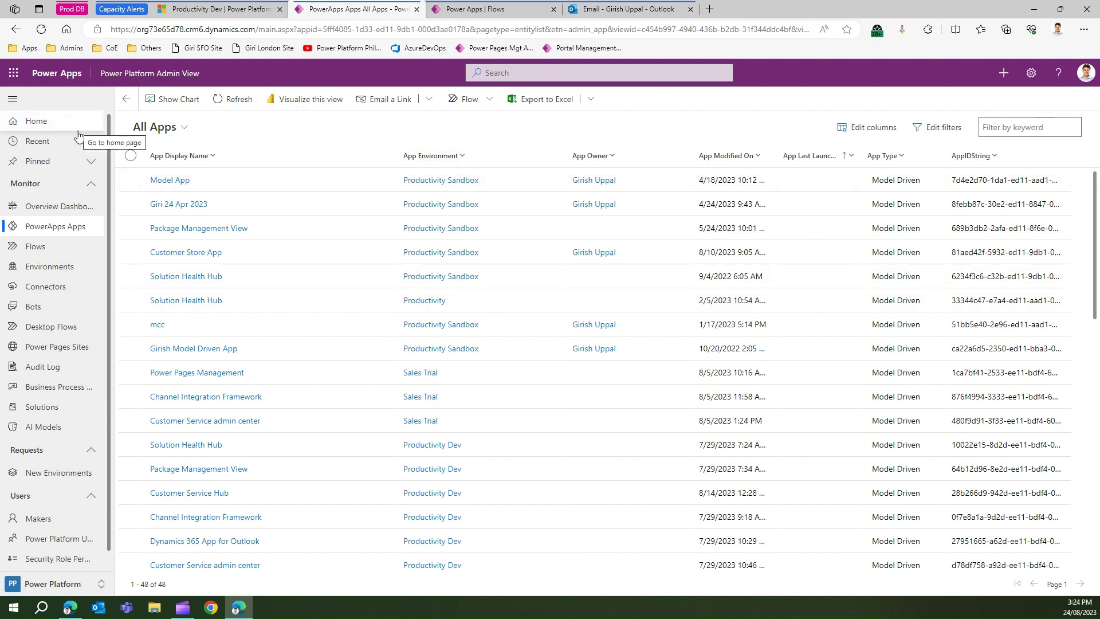
Step: Open the Productivity Sandbox environment record and show its capacity and add-ons
click(64, 273)
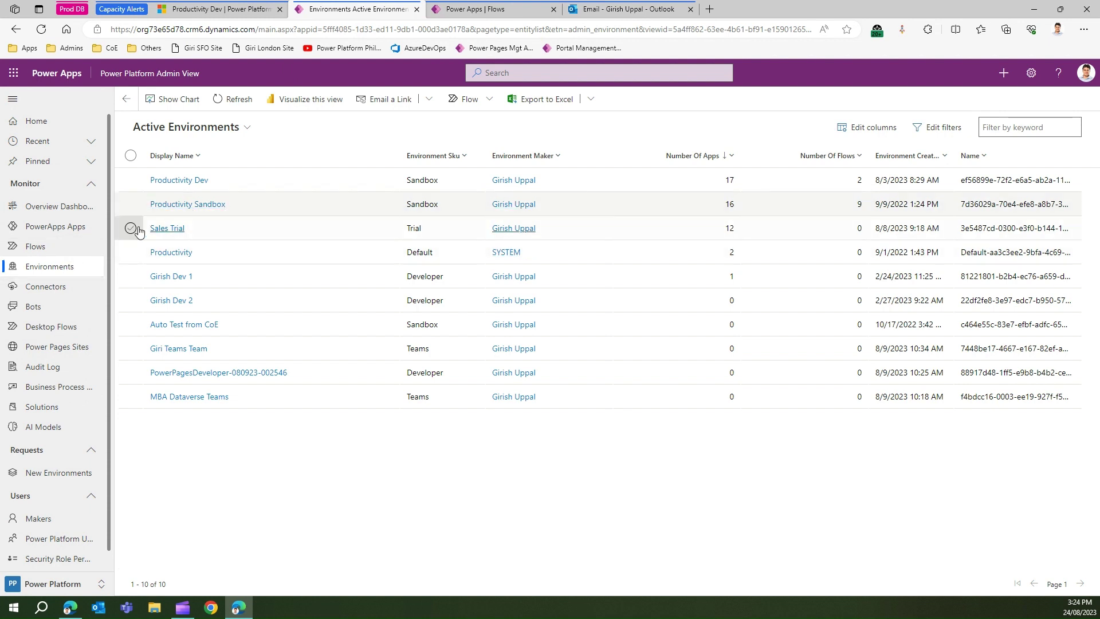
click(199, 207)
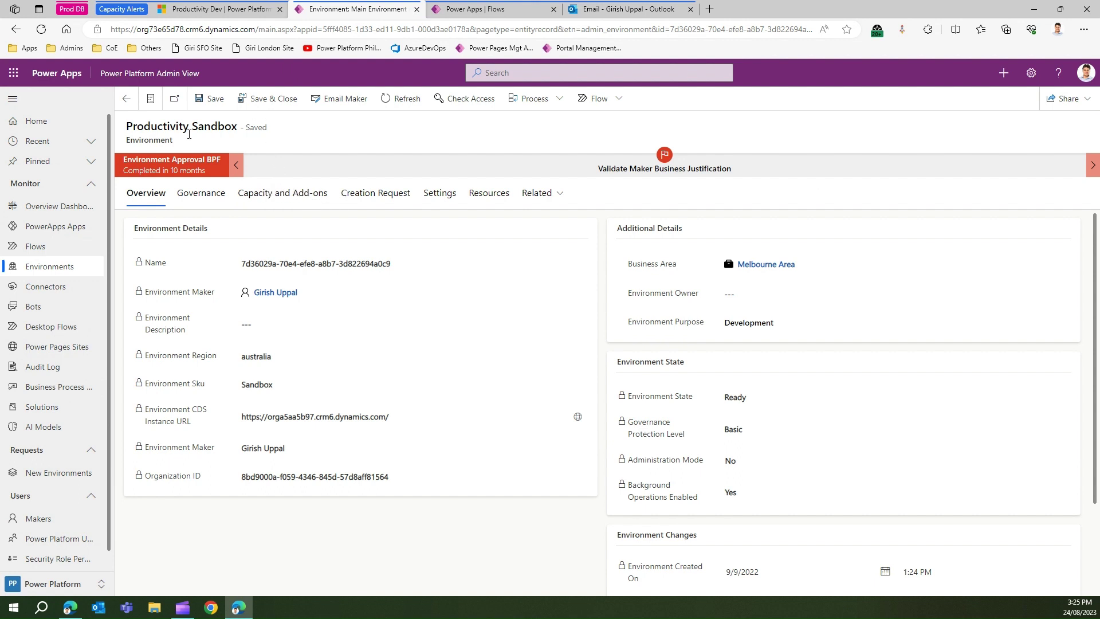
click(286, 194)
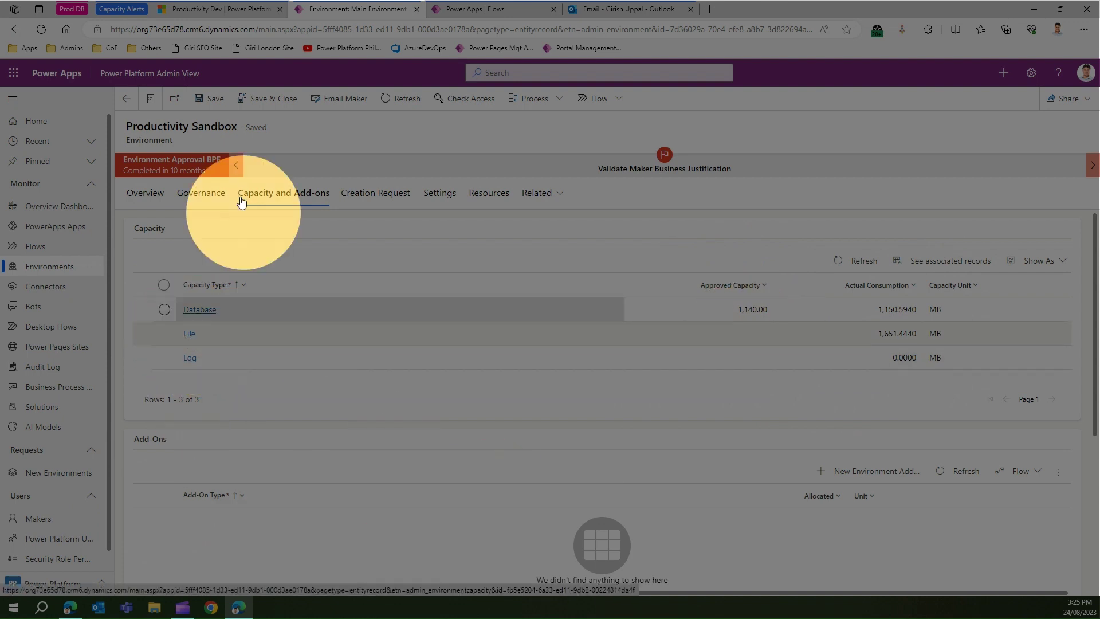
Step: Set the approved capacity of the environment's File capacity record to 2000 MB, save it and return to the environment
click(189, 335)
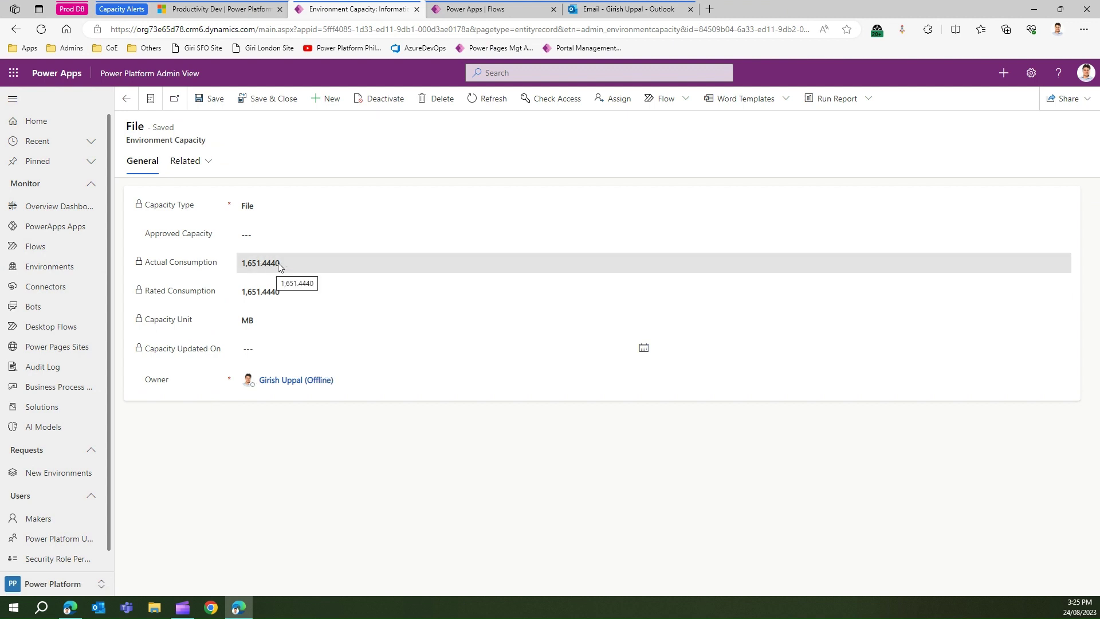
click(250, 232)
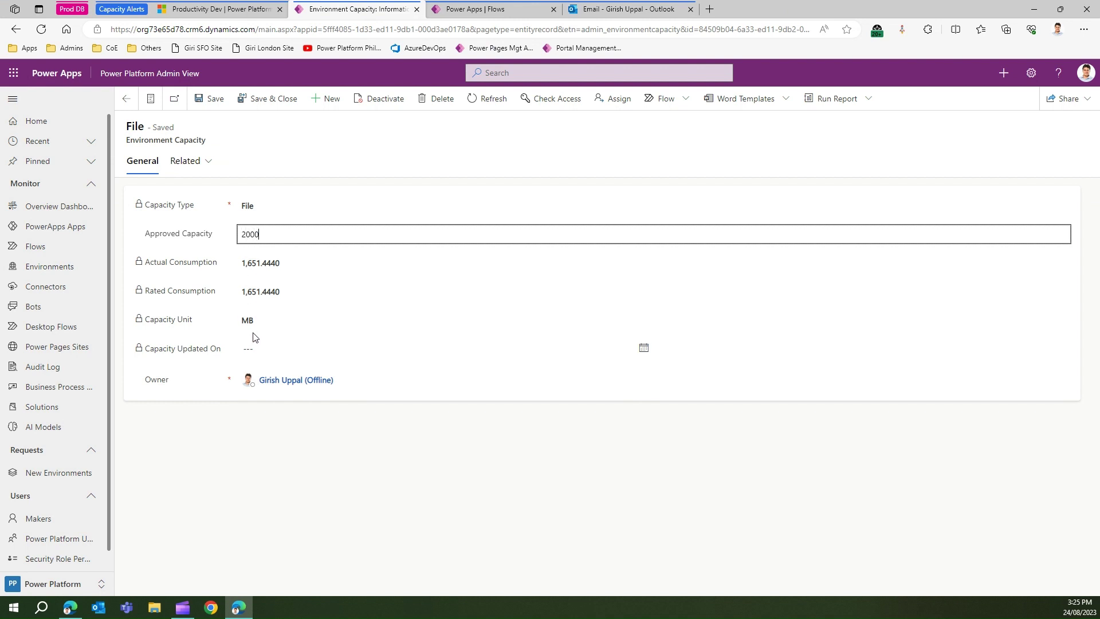
click(216, 100)
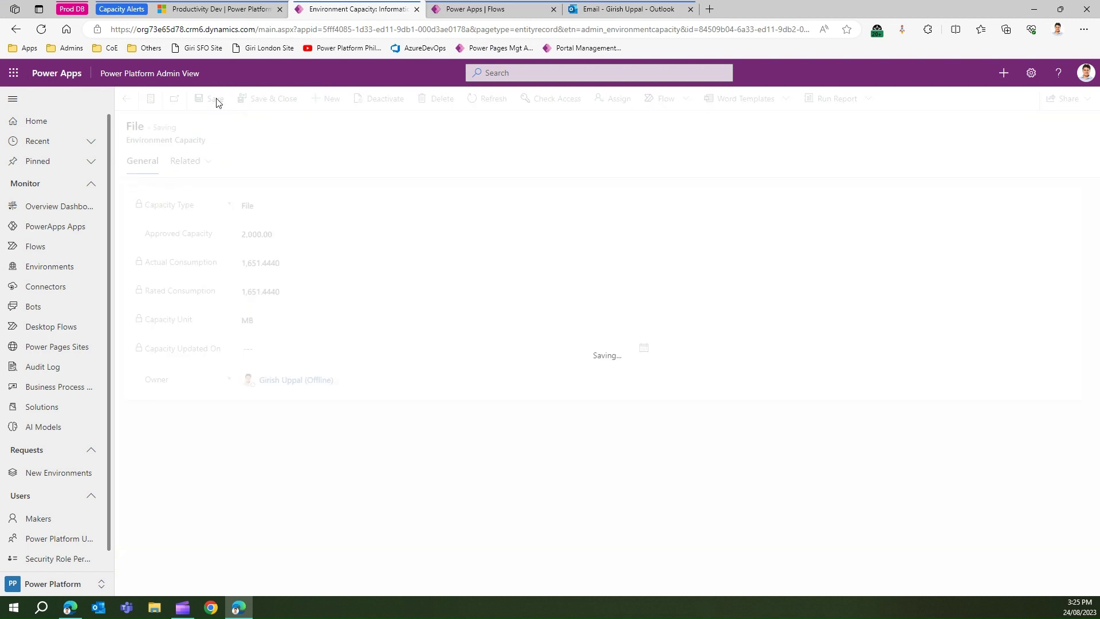
click(127, 98)
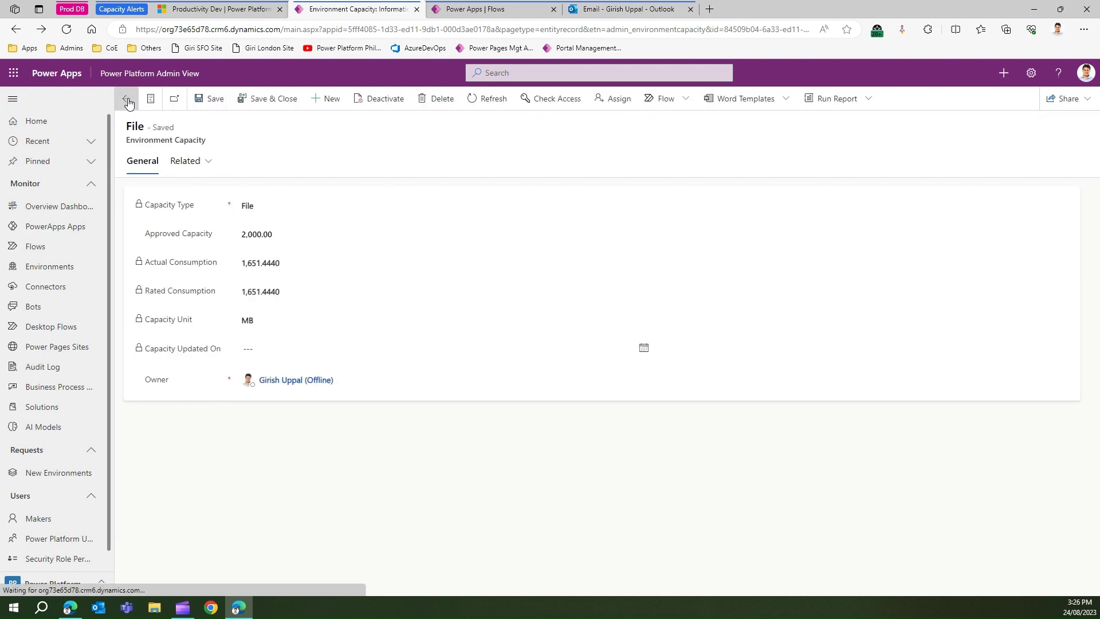
Step: Set the approved capacity of the environment's Log capacity record to 100 MB, save it and return to the environment
click(189, 359)
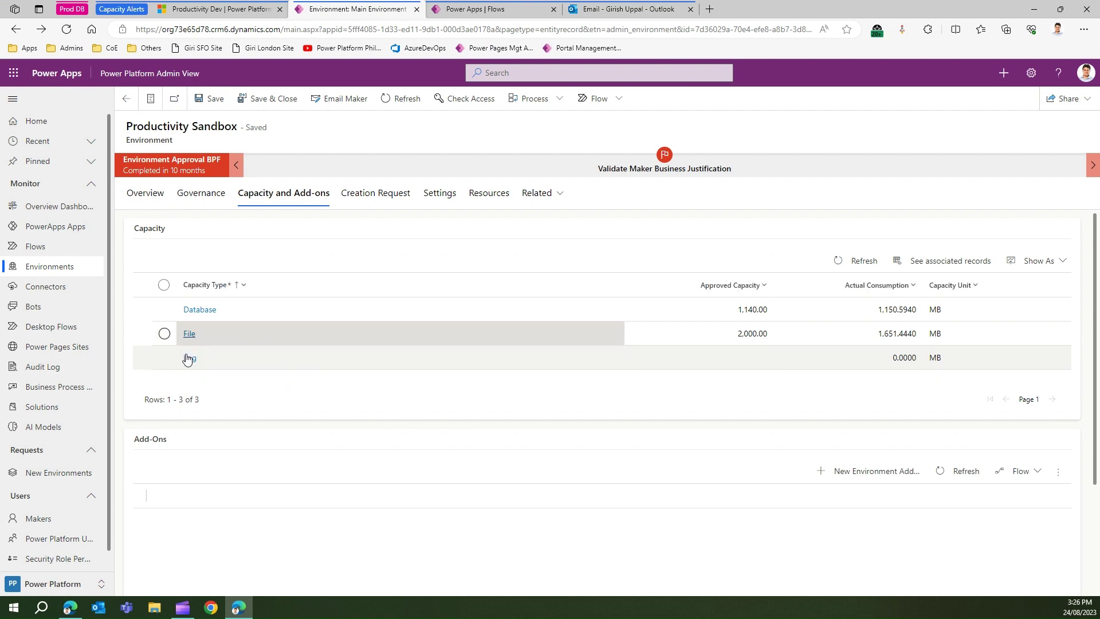
click(190, 359)
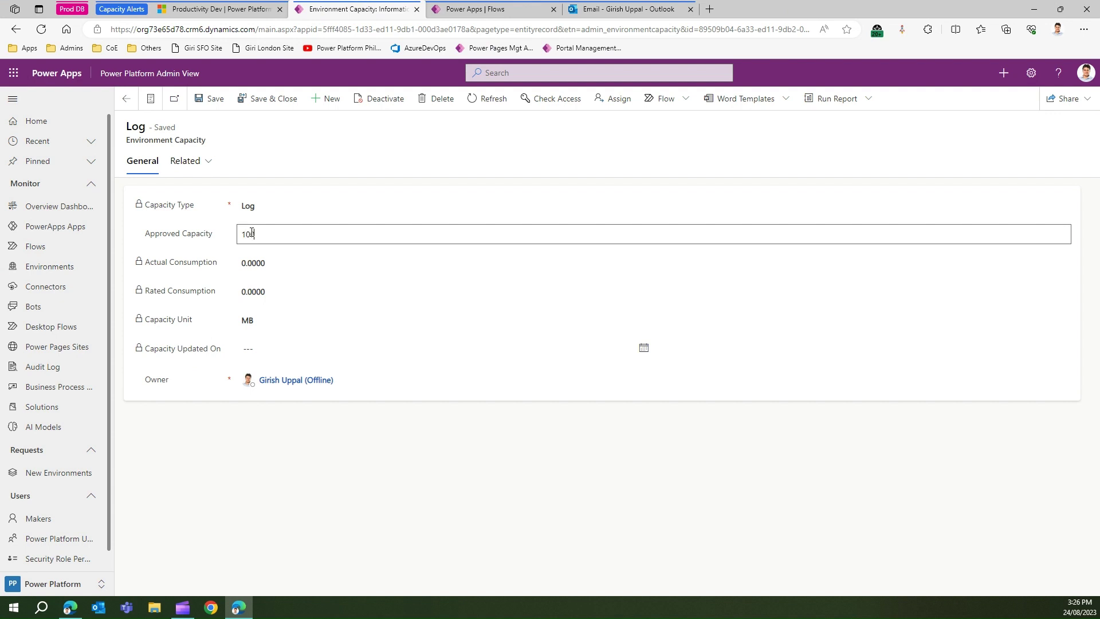
click(209, 101)
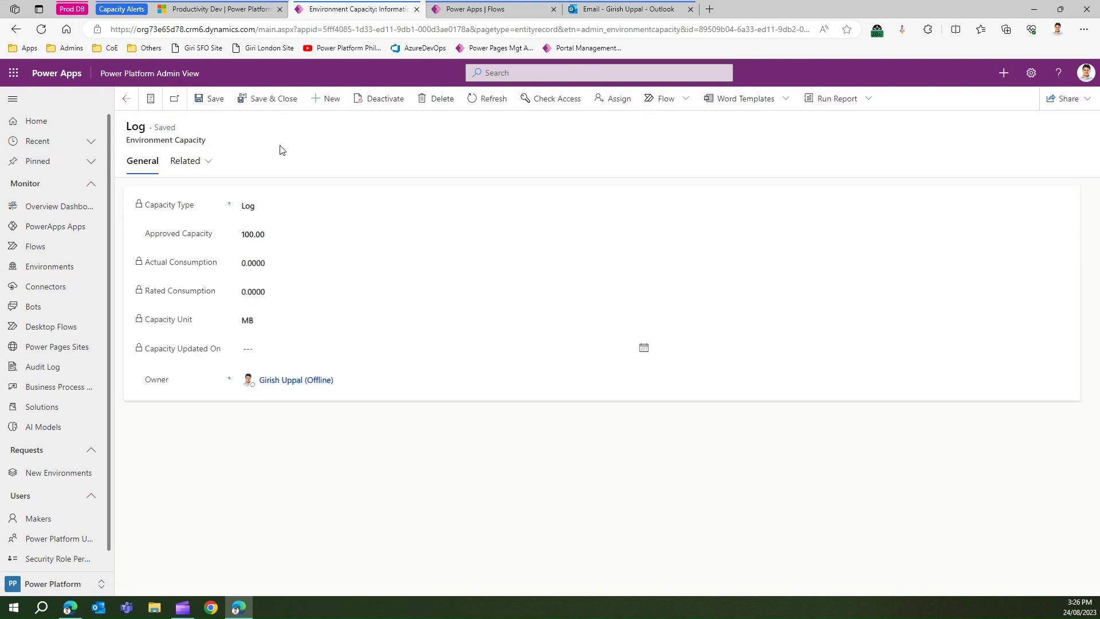
click(127, 99)
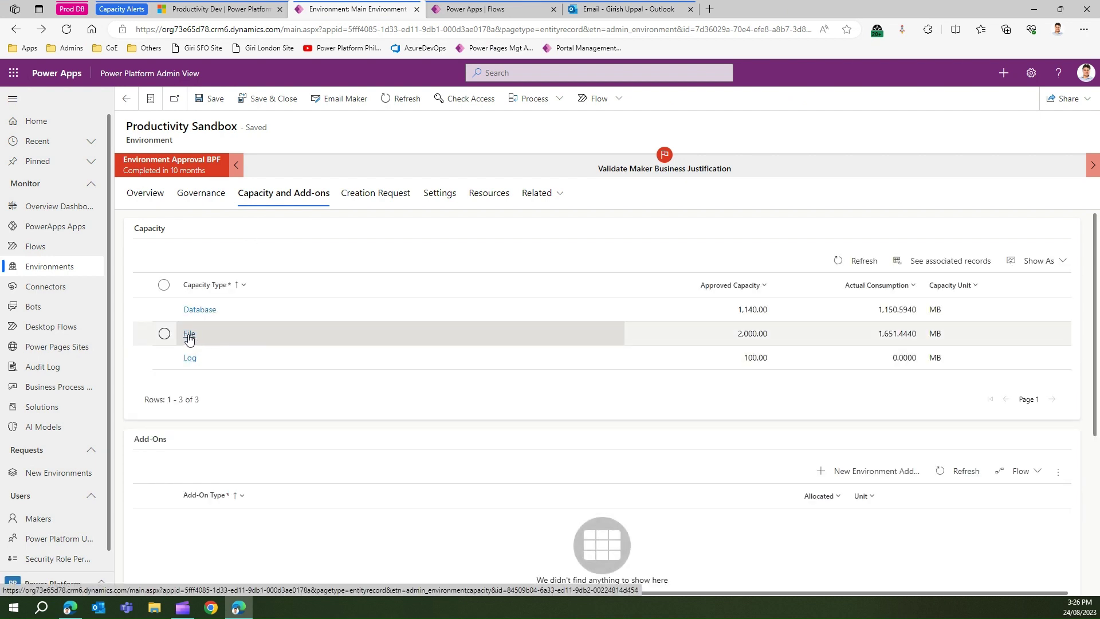
Step: Set the File capacity record's approved capacity to 1500 MB and save the record
click(189, 337)
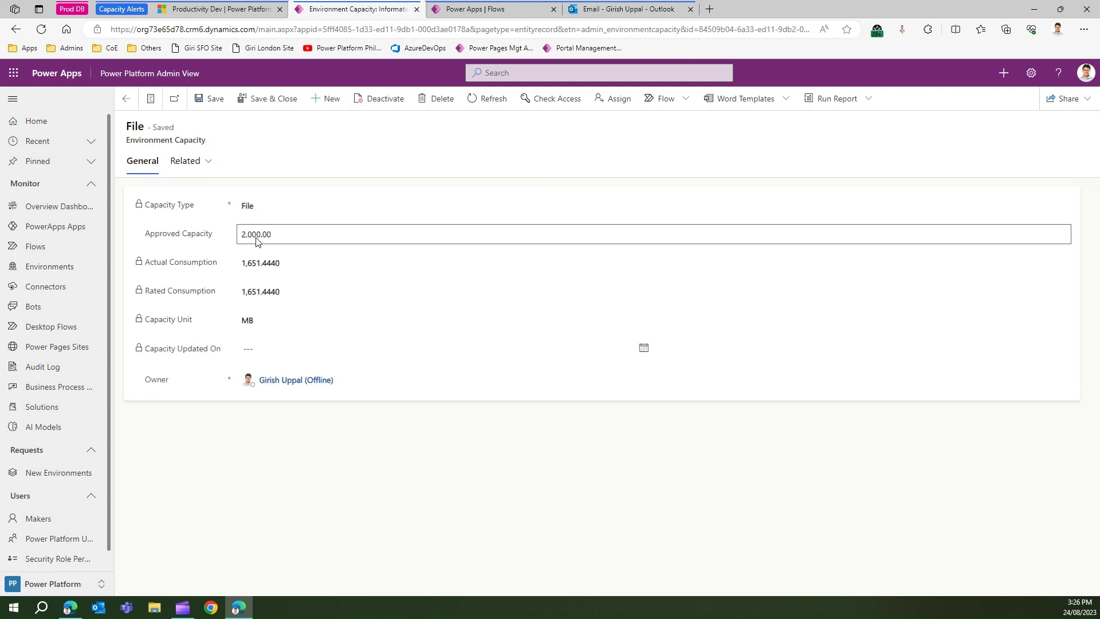
click(286, 234)
text(1500)
click(210, 99)
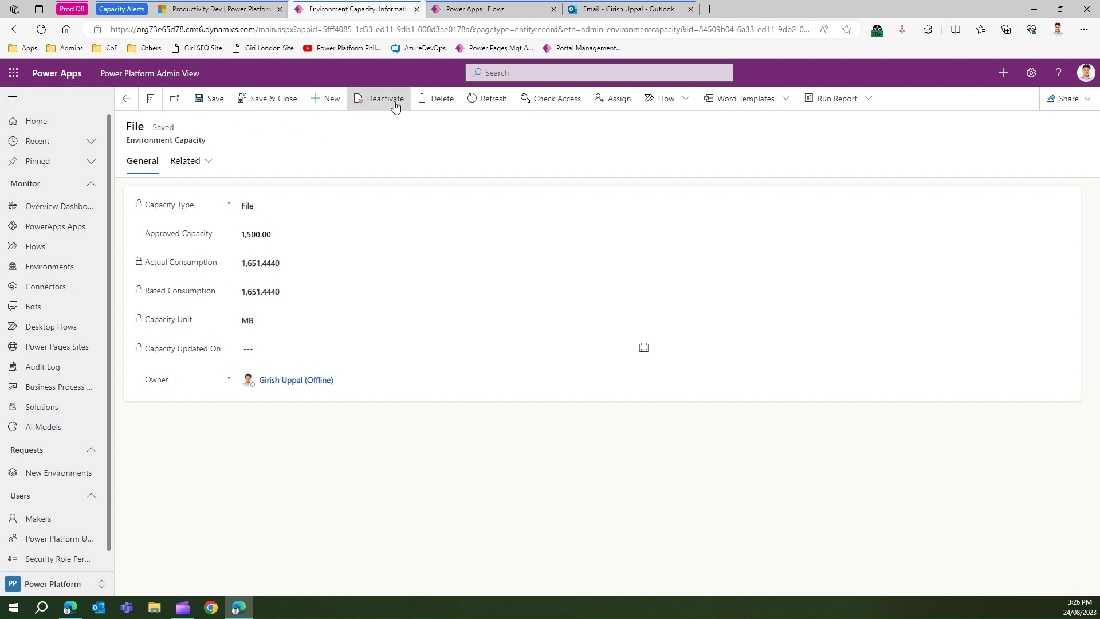
Step: Switch to the cloud flows list of the CoE environment in Power Apps and run the Admin | Capacity Alerts flow
click(463, 10)
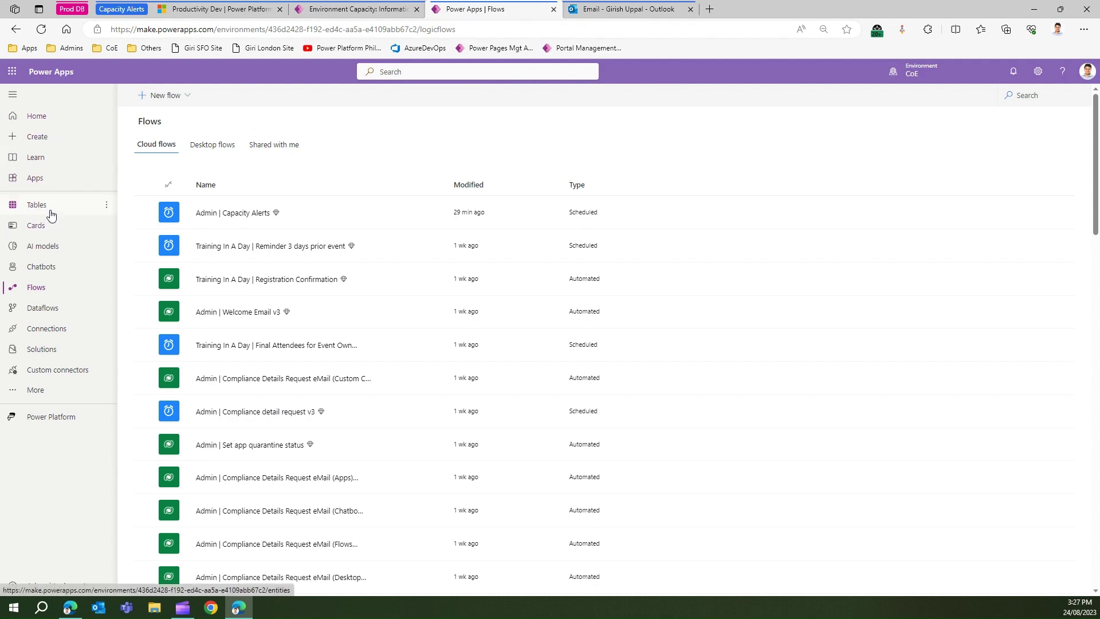
click(189, 218)
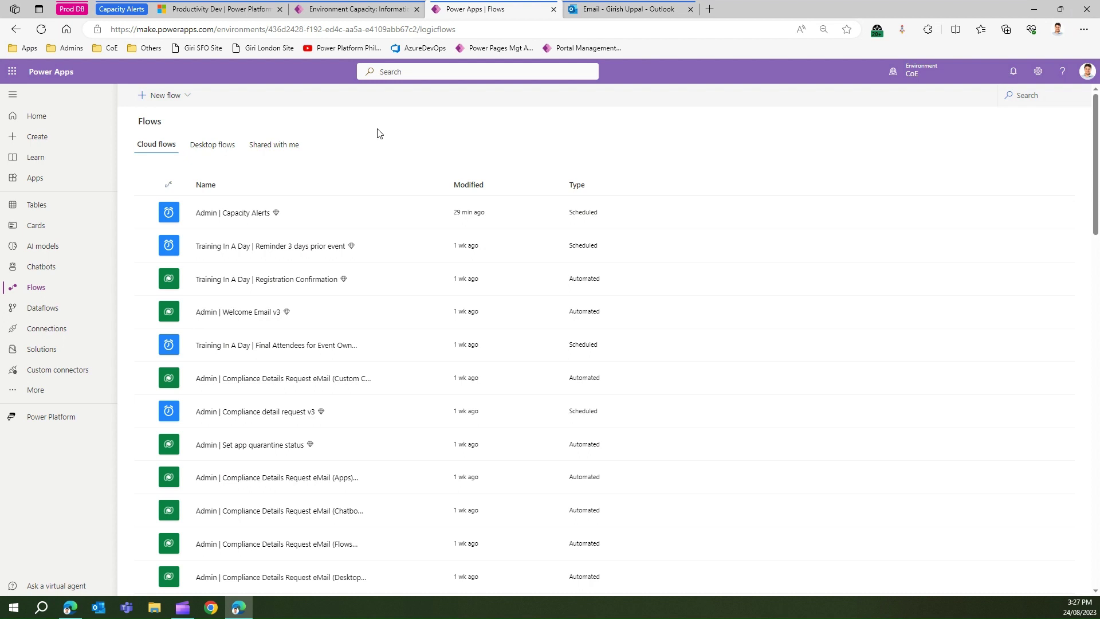
click(359, 10)
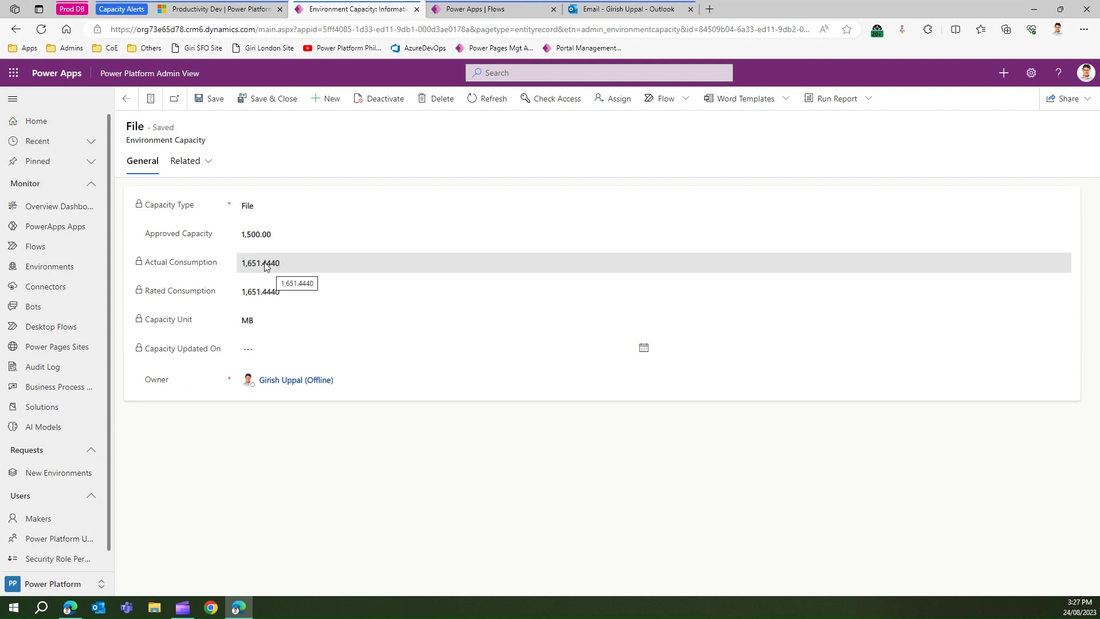
click(463, 10)
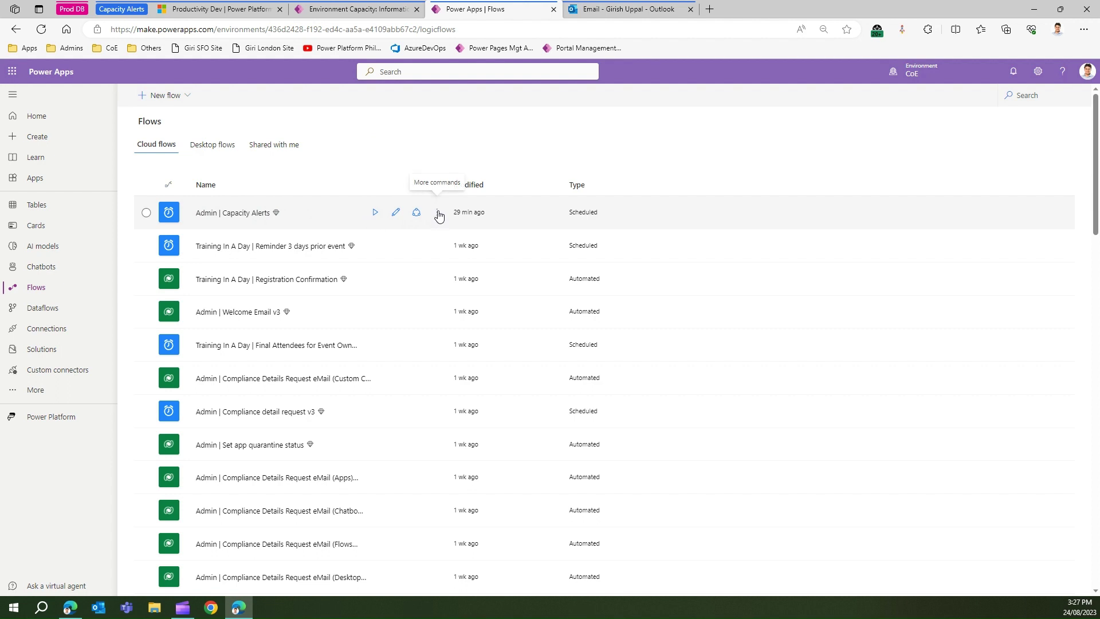
click(376, 213)
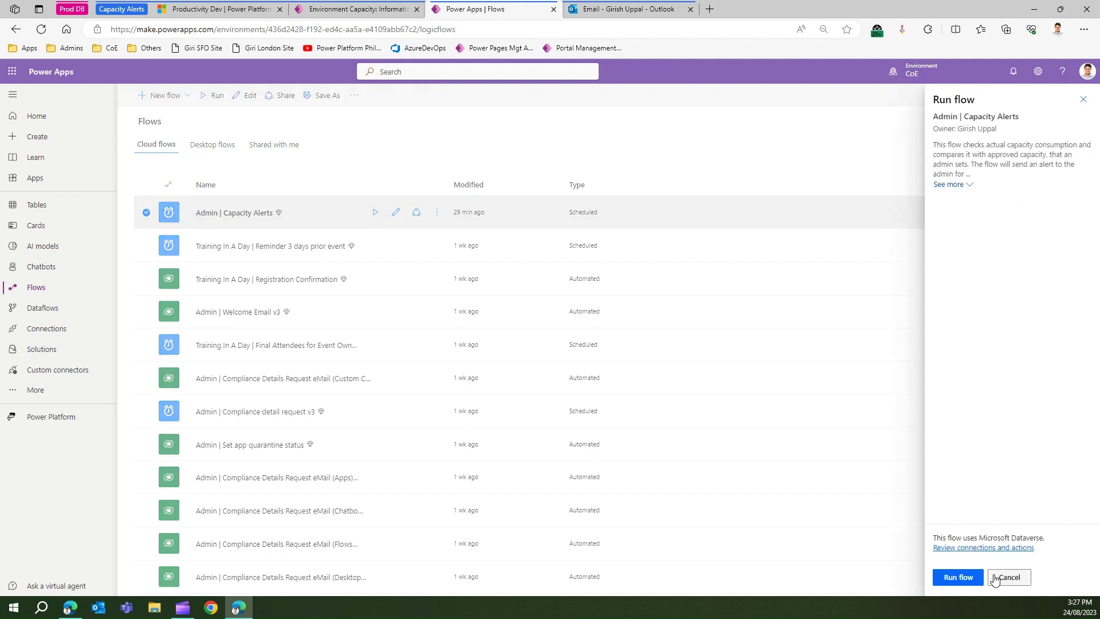
click(970, 577)
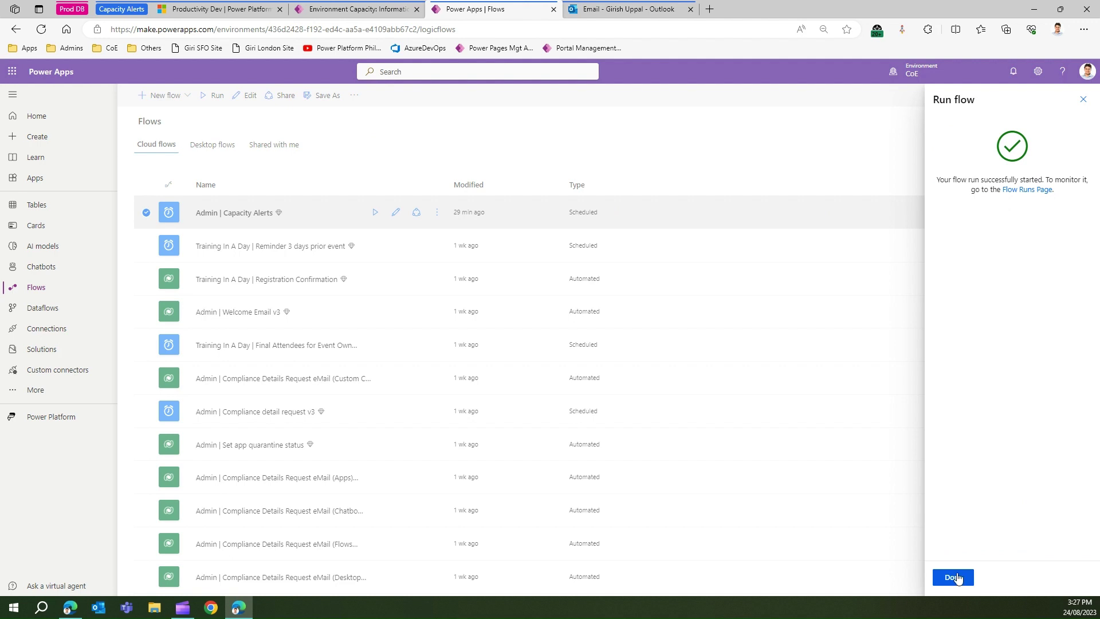
click(965, 578)
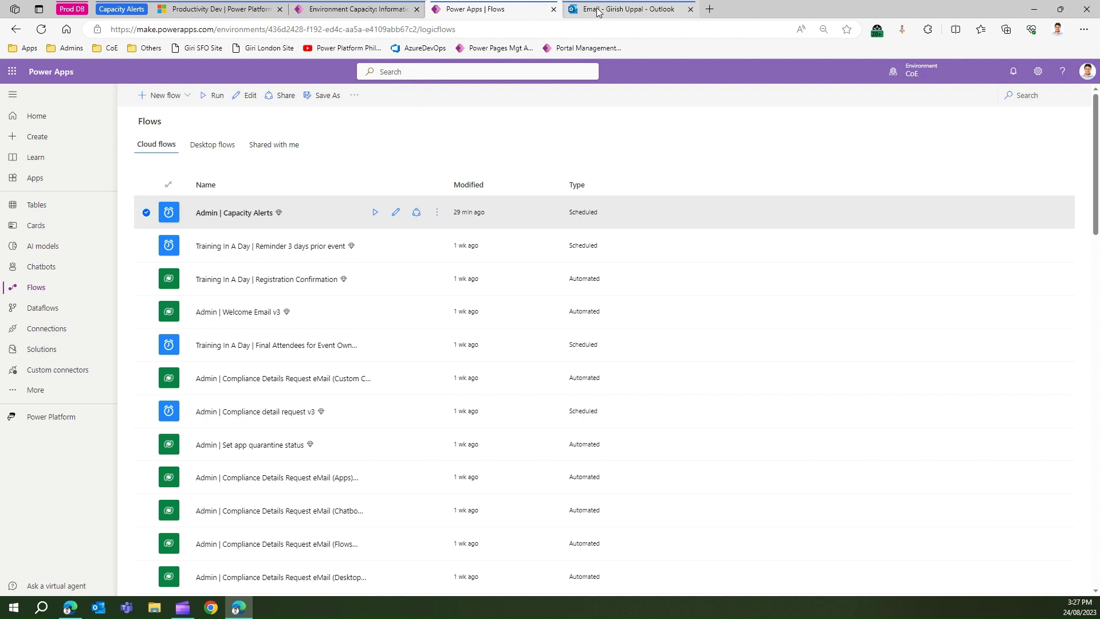
Step: Switch to Outlook and read the newest Near Capacity alerts and Capacity alerts emails in the COE-ADMIN group inbox, enlarging the latter to 125%
mouse_move(599, 12)
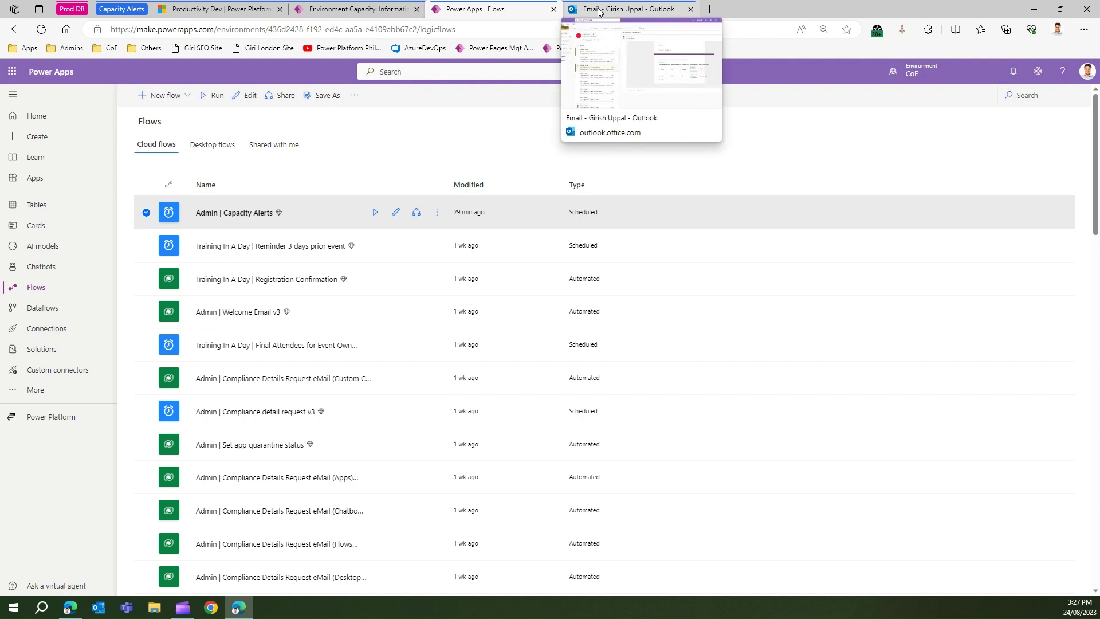
click(599, 11)
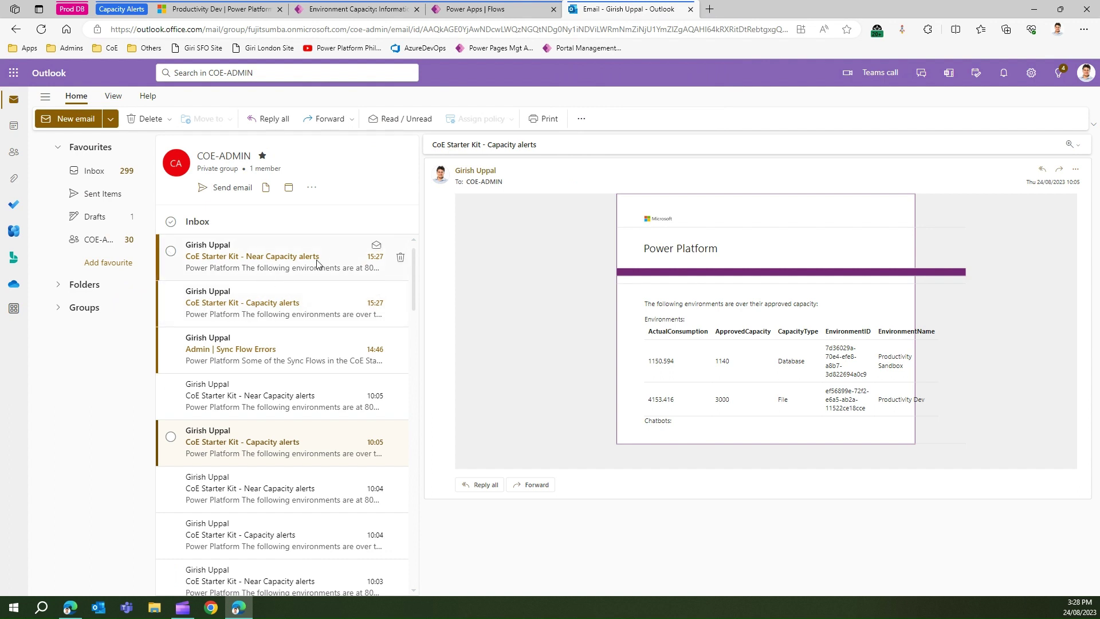
click(290, 258)
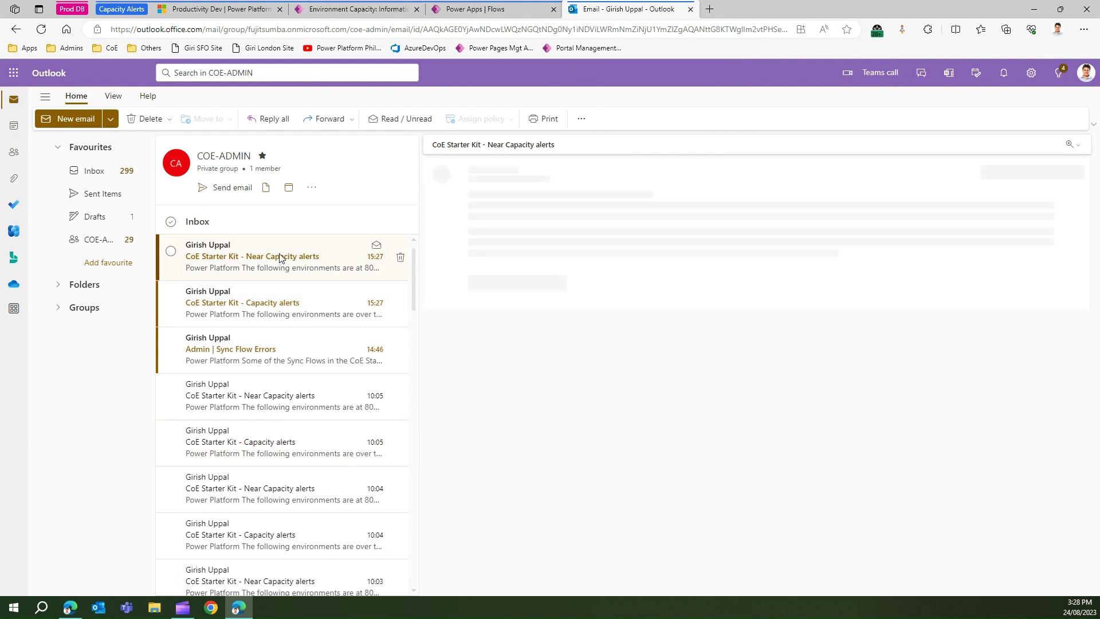
click(281, 301)
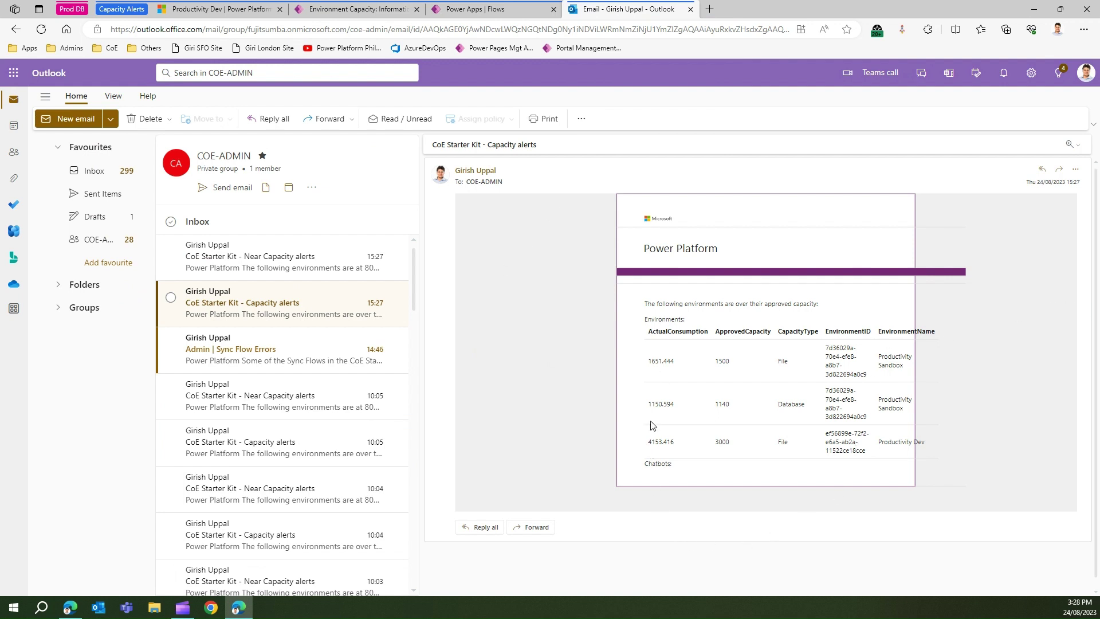
scroll(738, 304, up, 2)
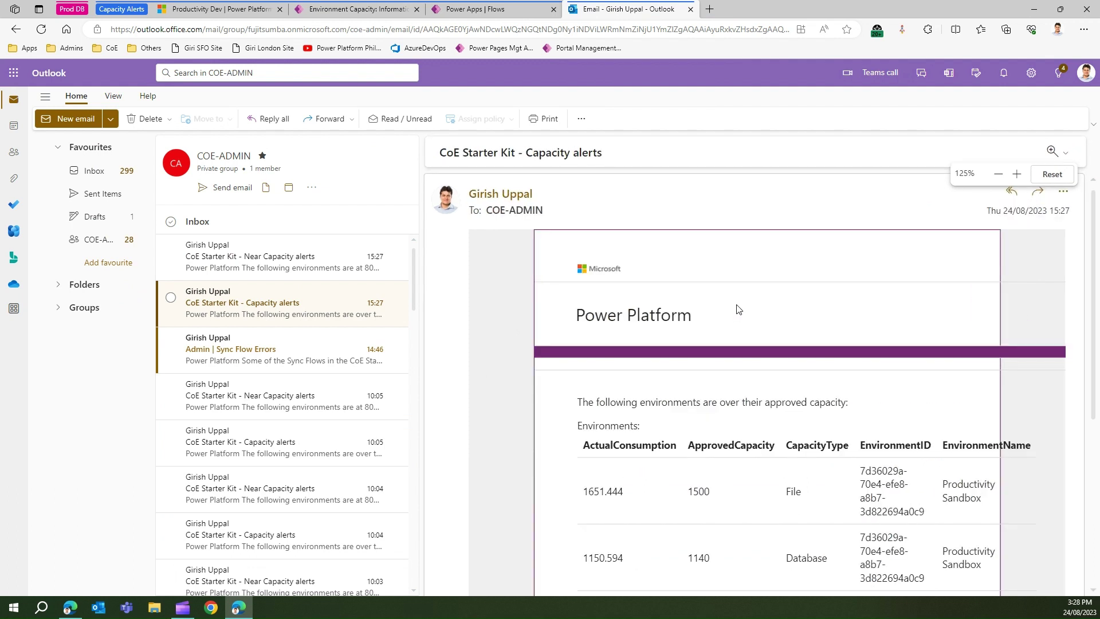
scroll(1097, 273, down, 2)
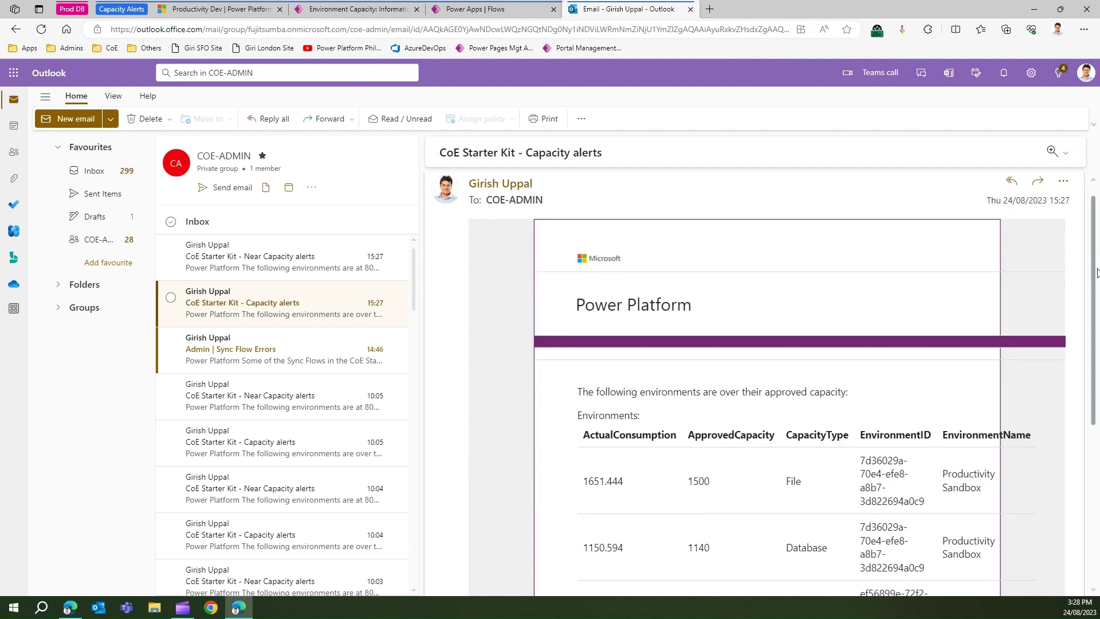
scroll(1097, 272, down, 3)
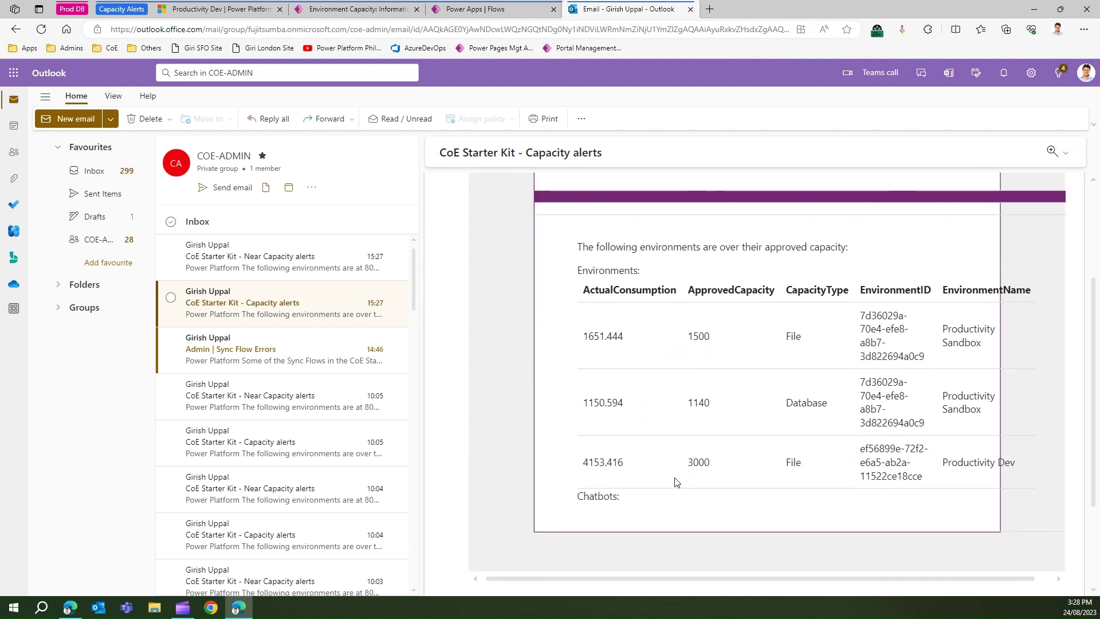
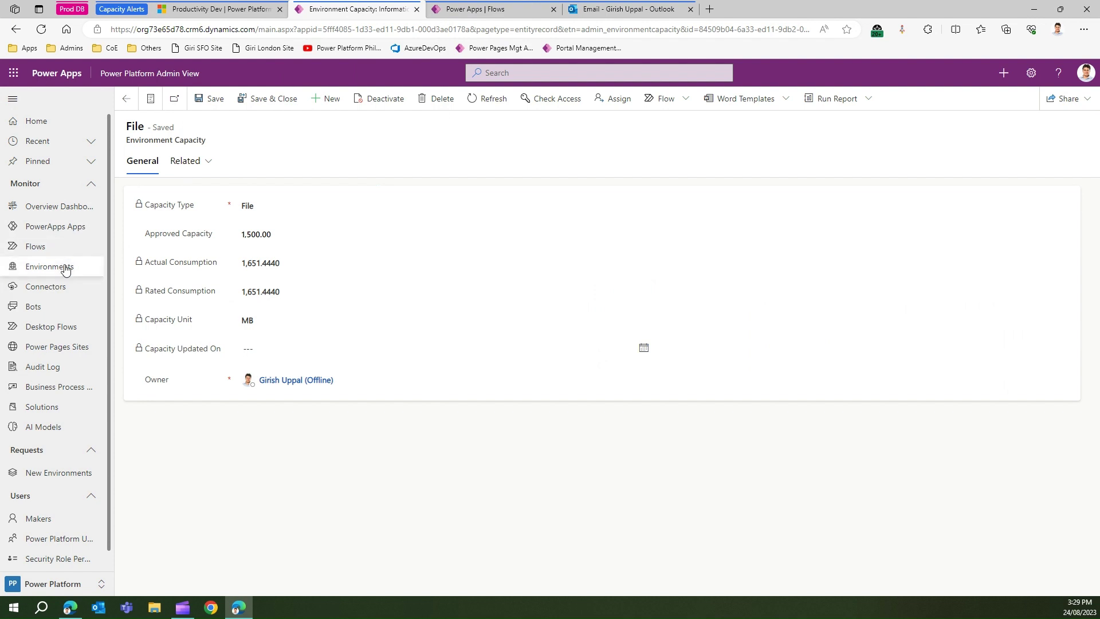
Step: Reopen the File capacity record of the Productivity Sandbox environment and open its approved capacity for editing
click(69, 270)
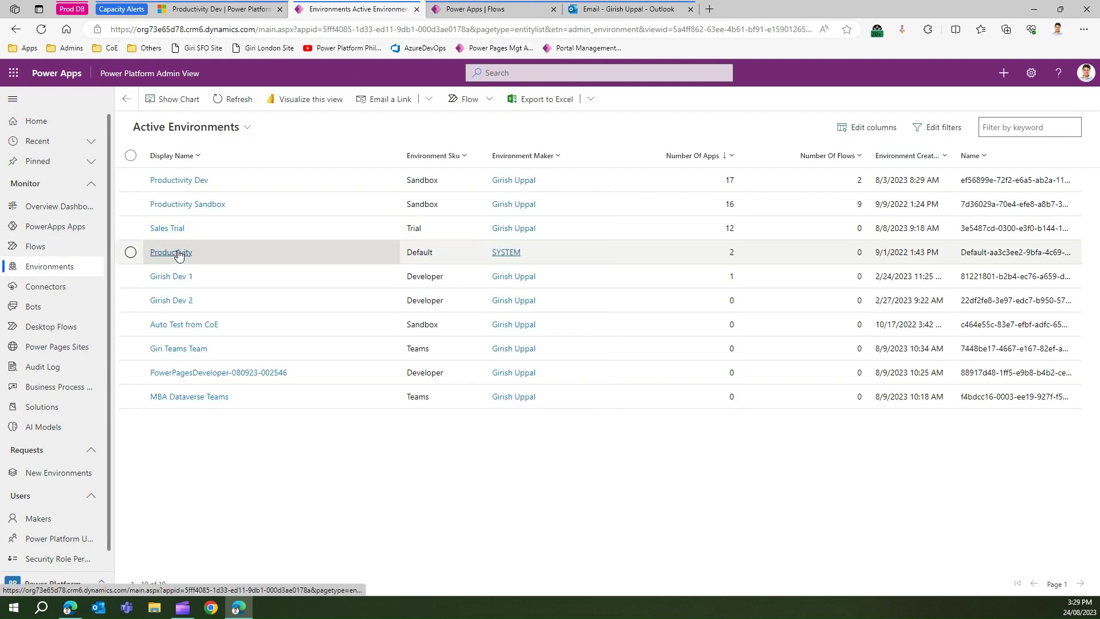
click(177, 205)
click(264, 194)
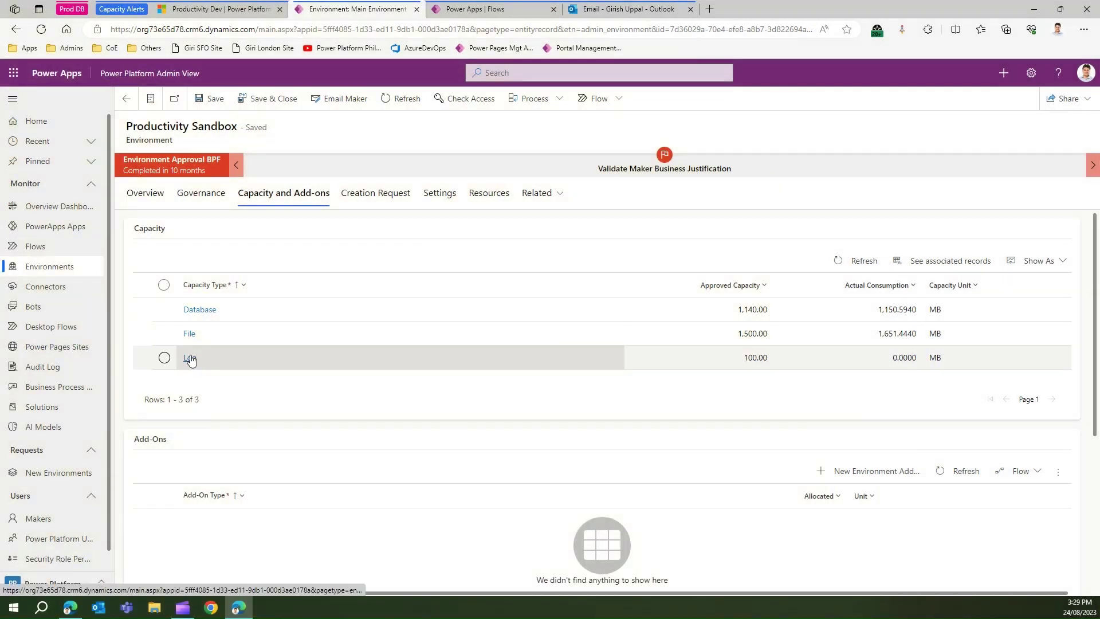
click(189, 334)
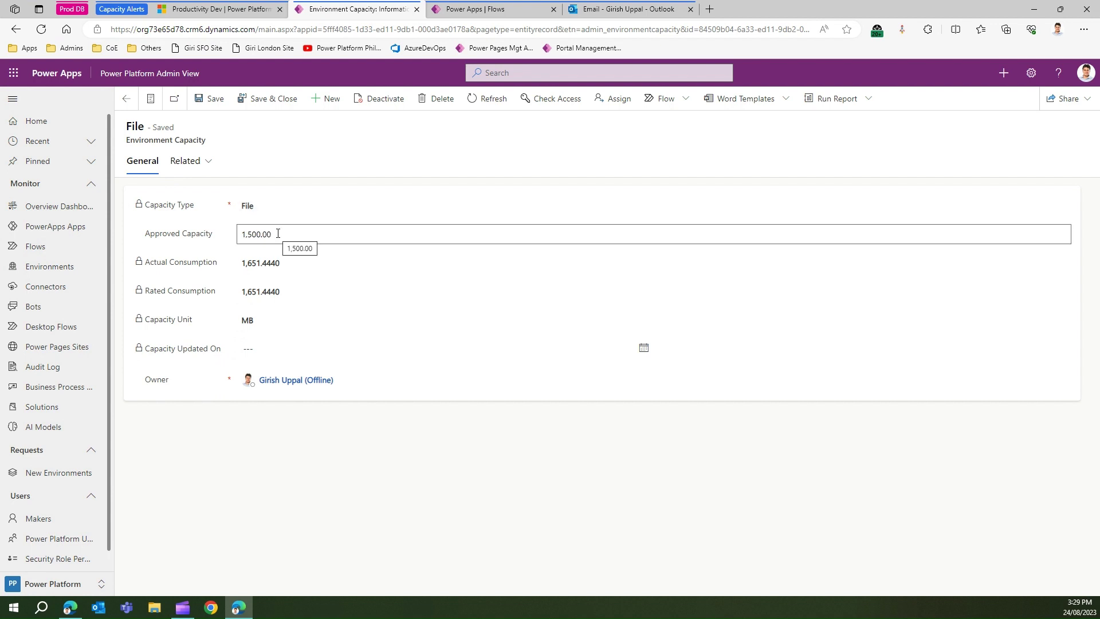
drag(277, 234, 220, 237)
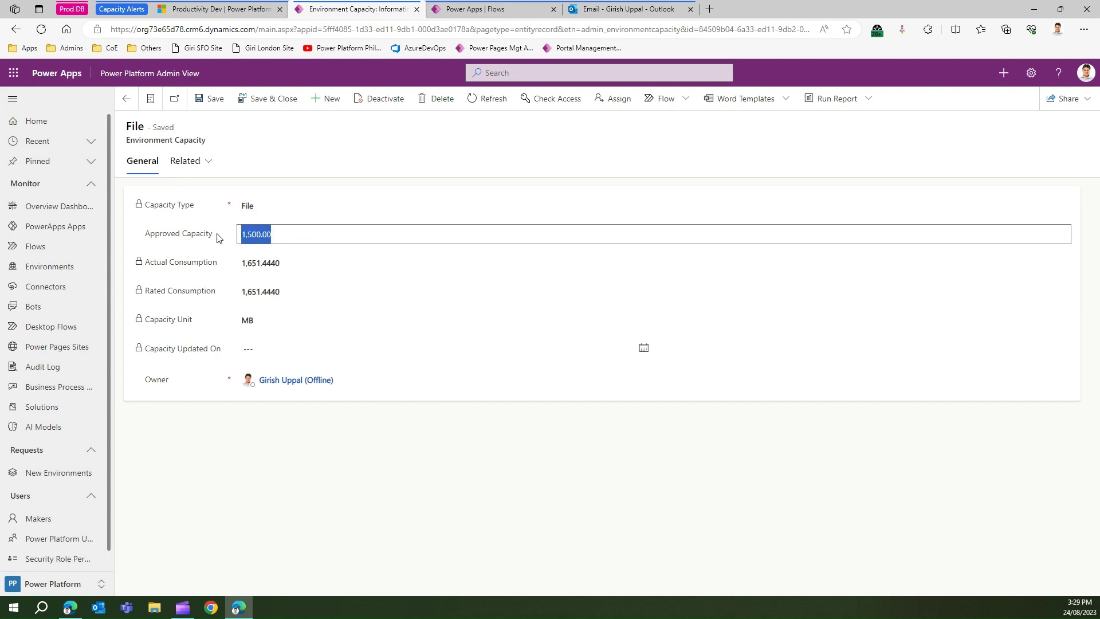